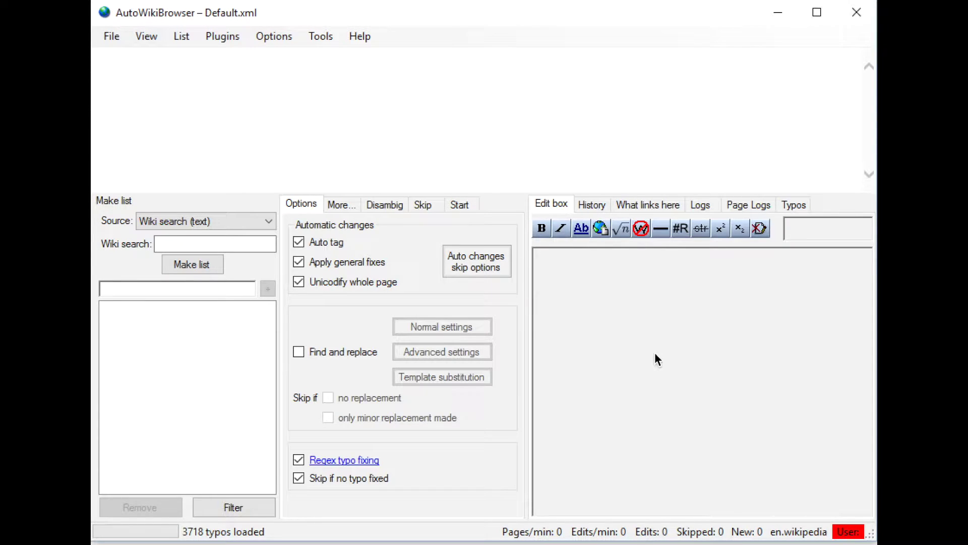
- Open the saved login profiles and select the one saved account profile
click(848, 532)
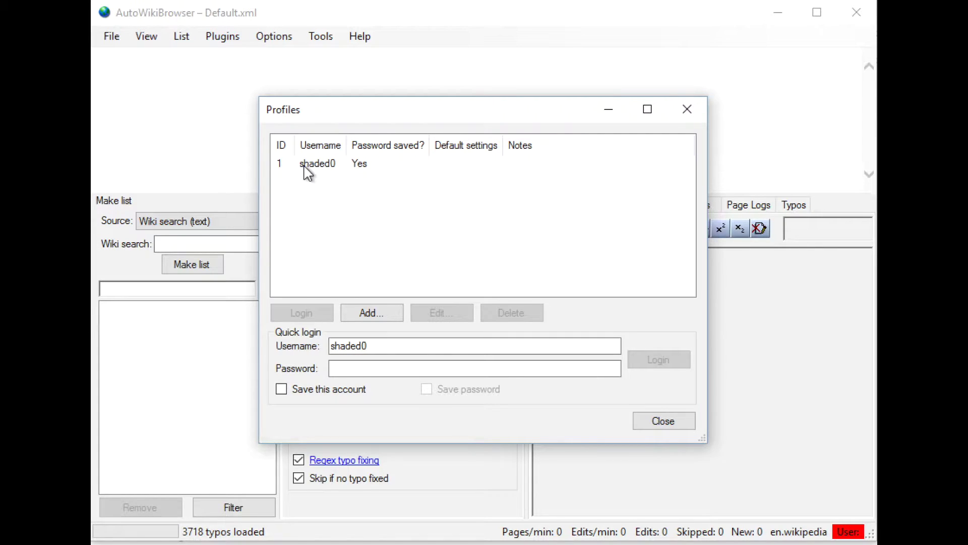
click(337, 171)
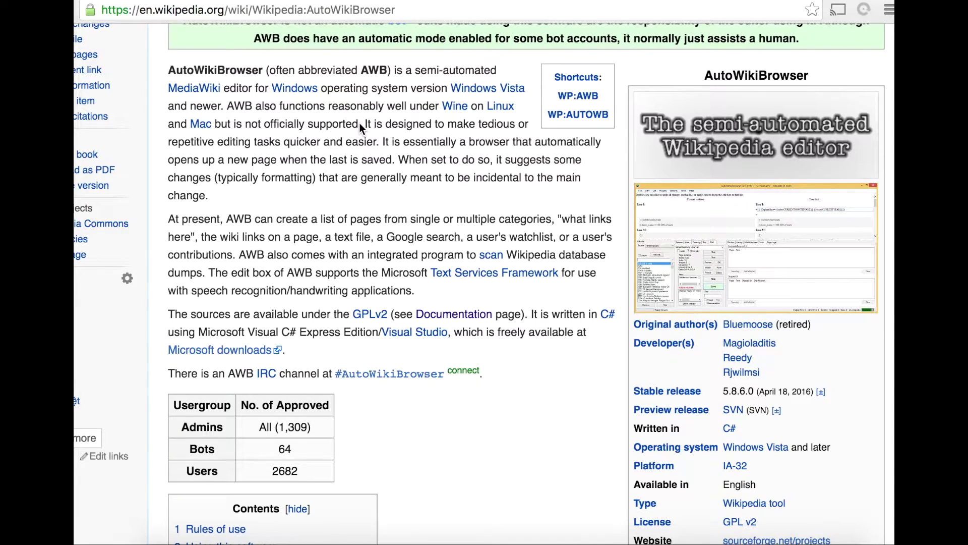
- Scroll the Wikipedia:AutoWikiBrowser page down to the Rules of use and Using this software sections
scroll(471, 145, down, 2)
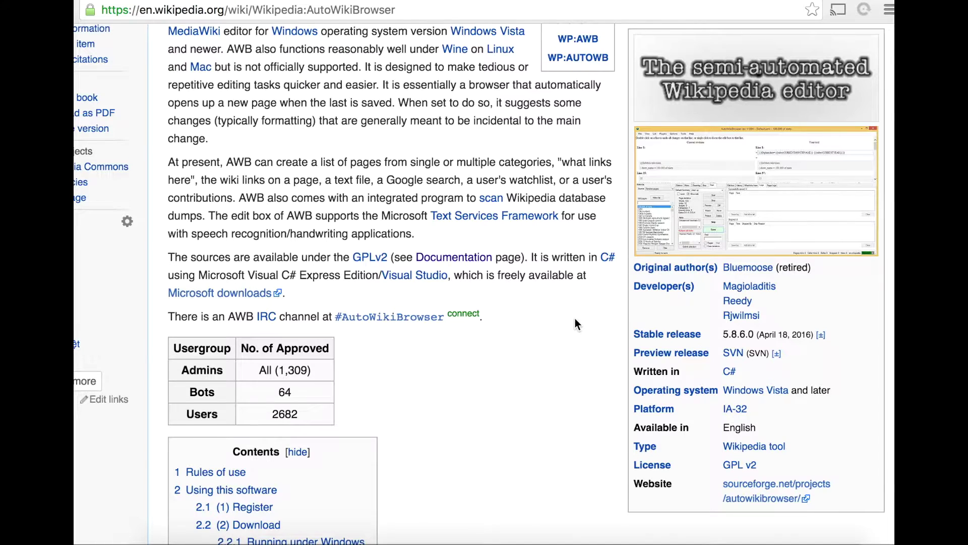
scroll(576, 321, down, 1)
scroll(577, 323, down, 1)
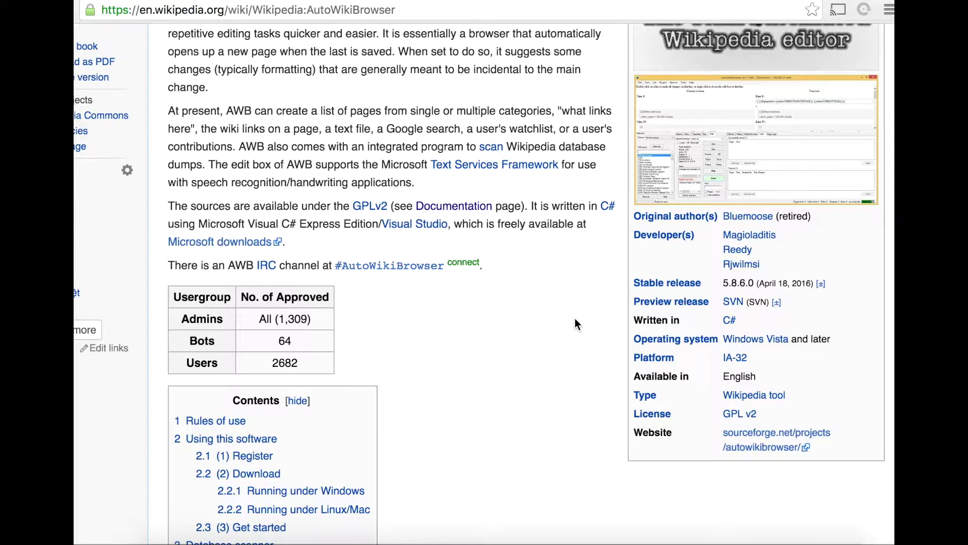
scroll(577, 323, up, 2)
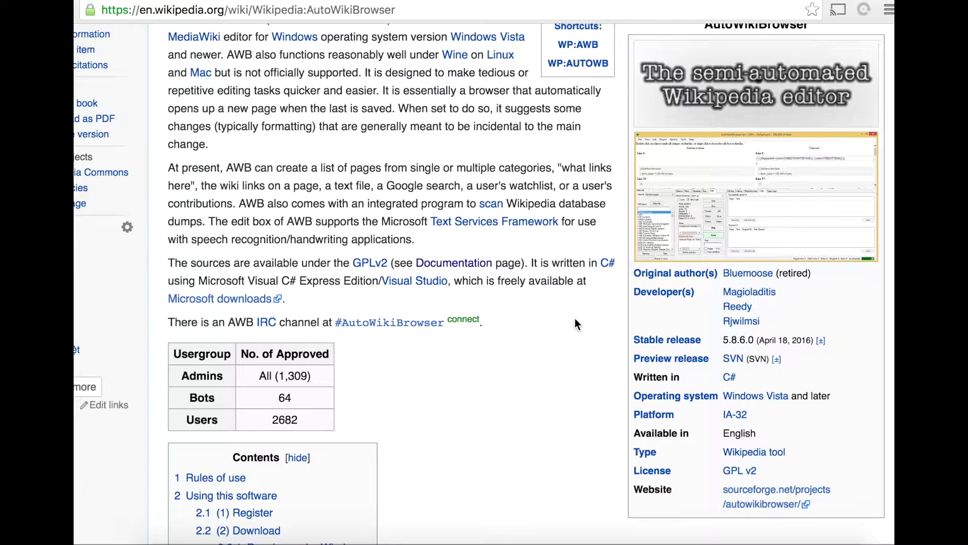
scroll(576, 323, down, 2)
scroll(577, 323, up, 2)
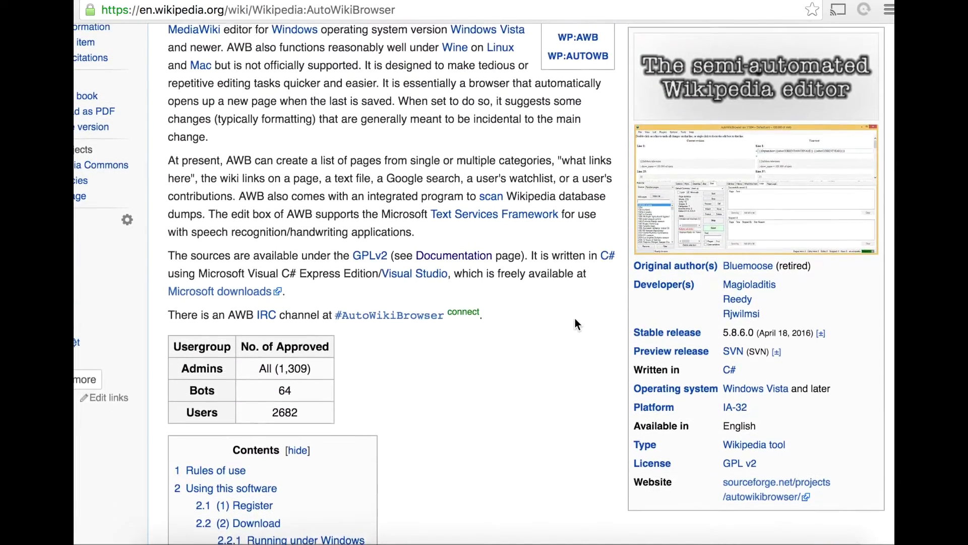
scroll(576, 323, up, 1)
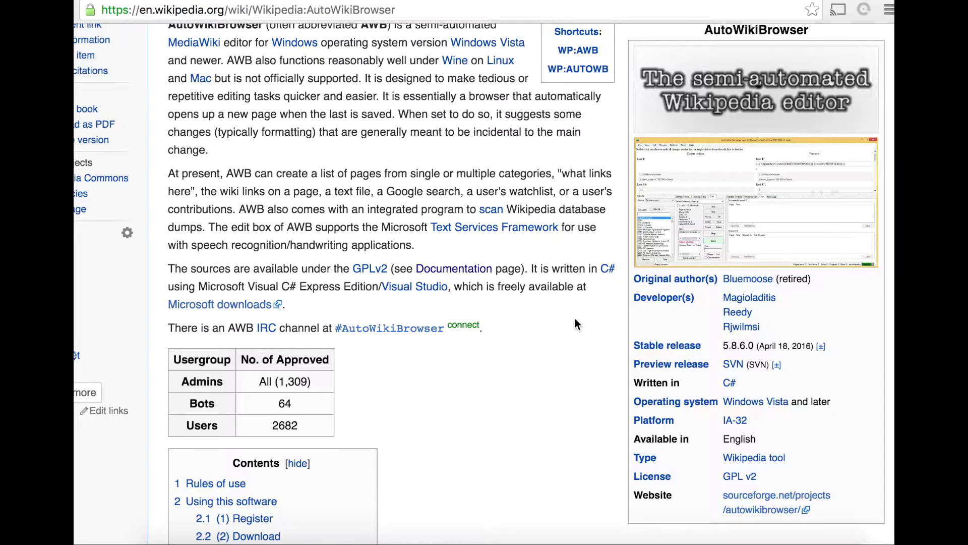
scroll(575, 319, down, 5)
scroll(577, 323, down, 8)
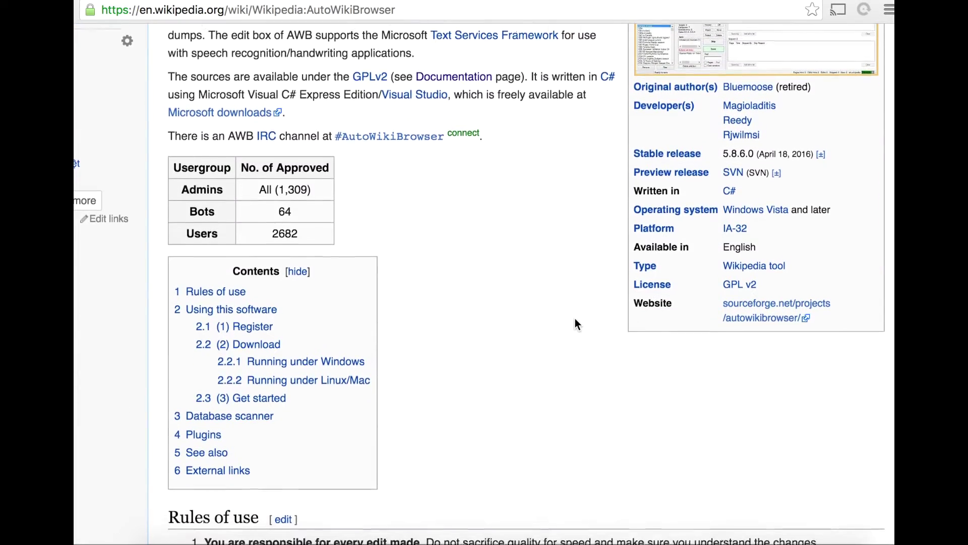
scroll(575, 319, down, 6)
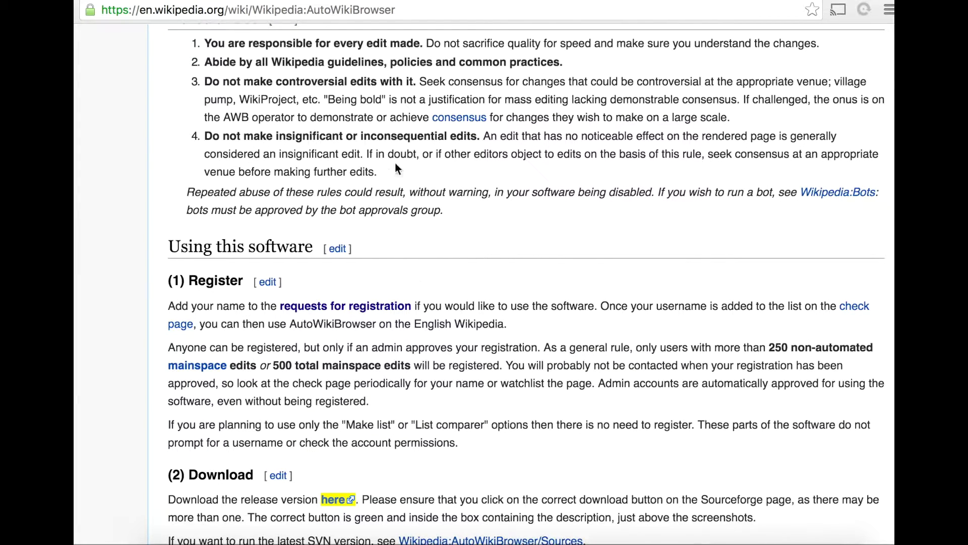
click(474, 2)
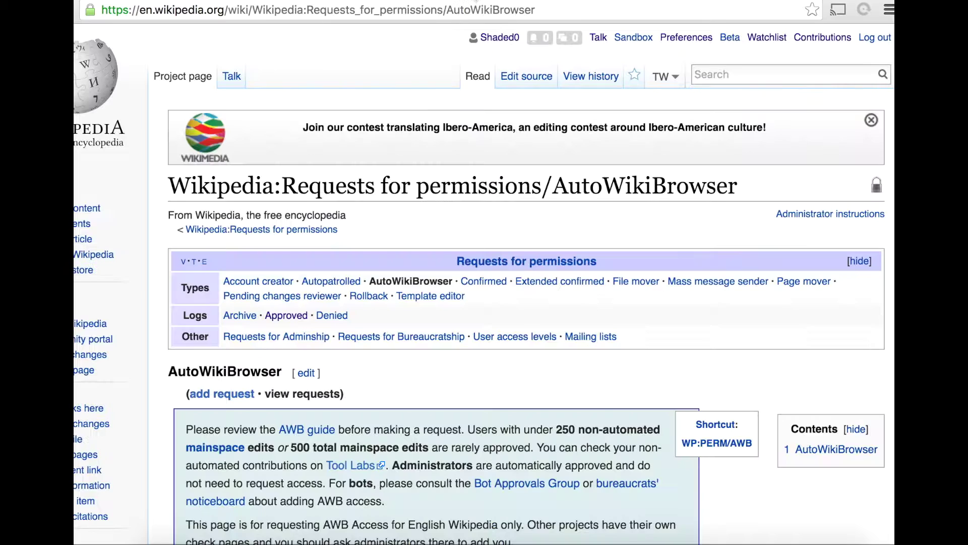
scroll(487, 207, down, 5)
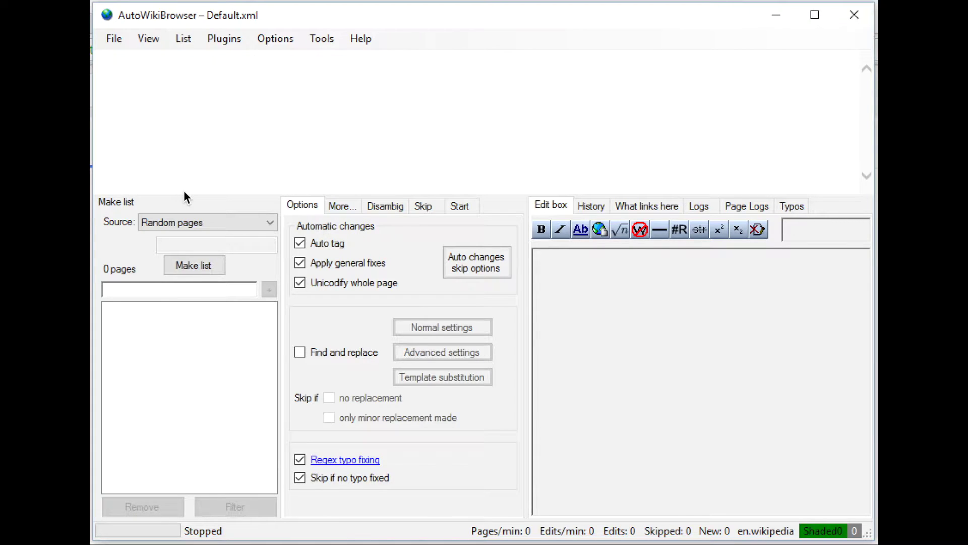
- Set the Make list source to Random pages
click(165, 223)
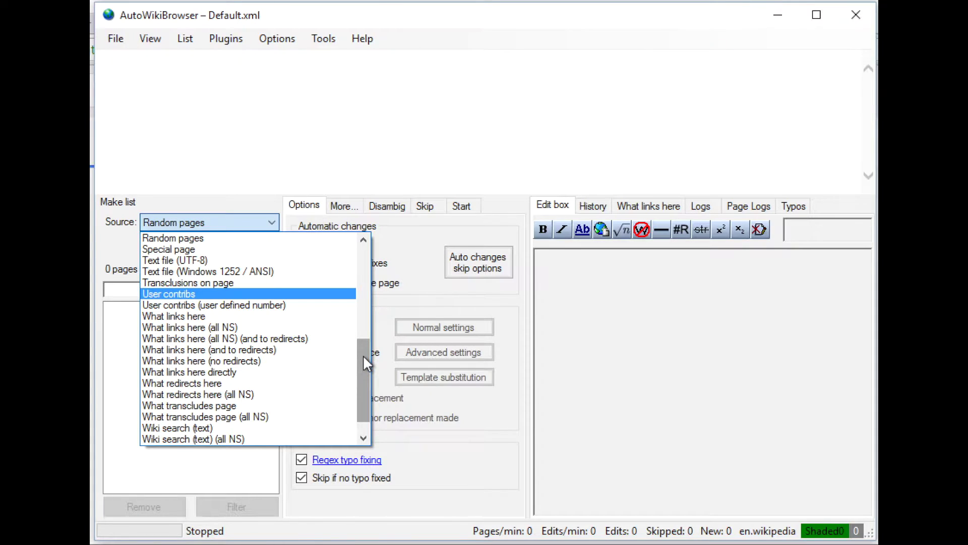
mouse_move(363, 355)
mouse_down()
mouse_move(365, 264)
mouse_move(360, 359)
mouse_up()
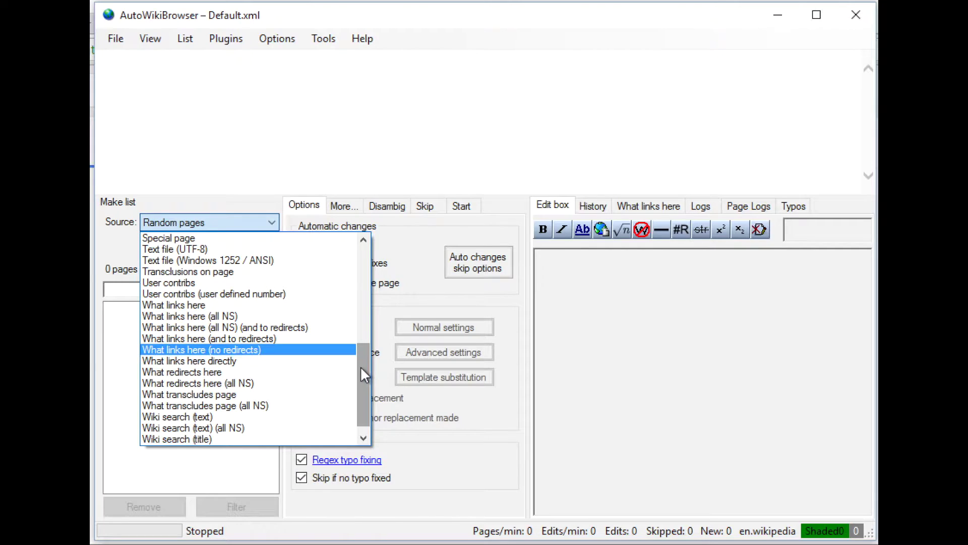
drag(361, 366, 357, 336)
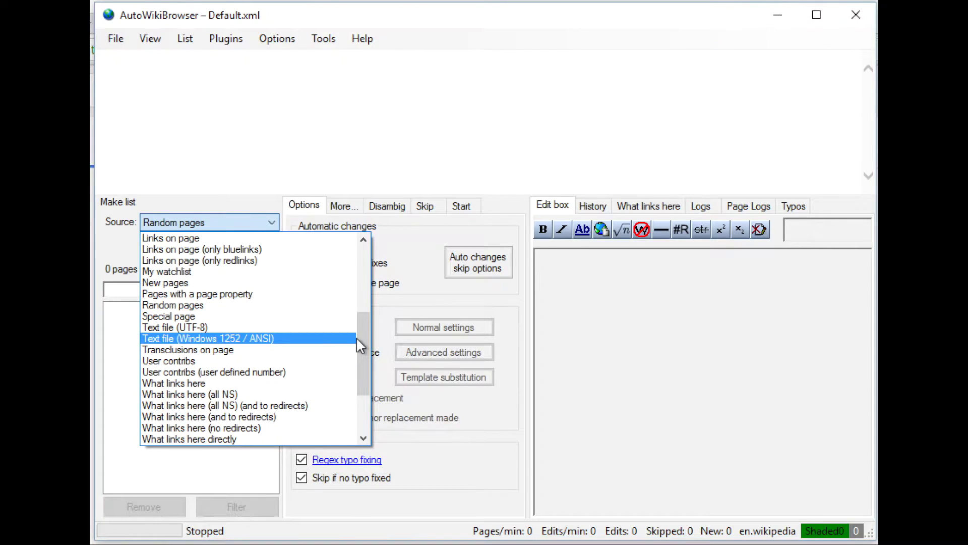
click(180, 302)
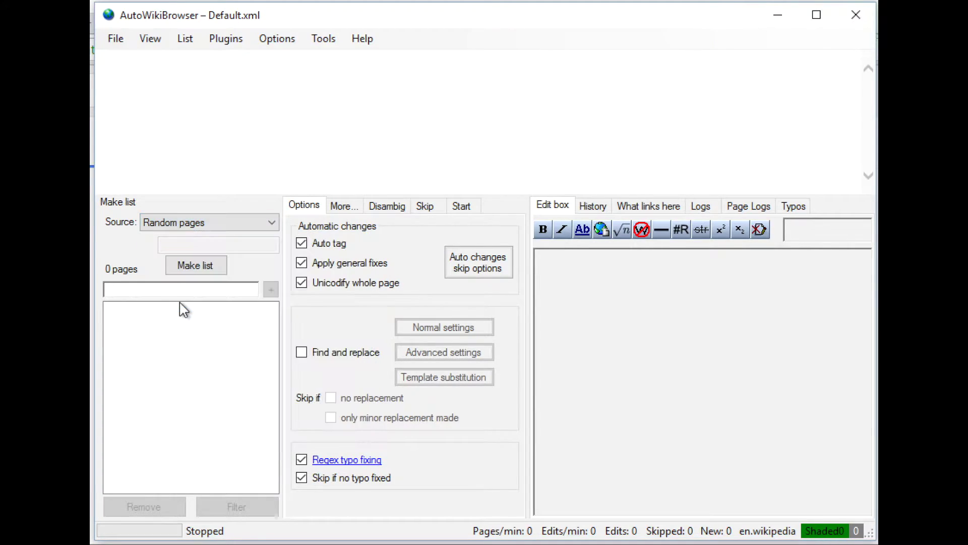
- Build a 500-page random list starting with Olszewo-Cechny, select its first page, and show More options
click(197, 268)
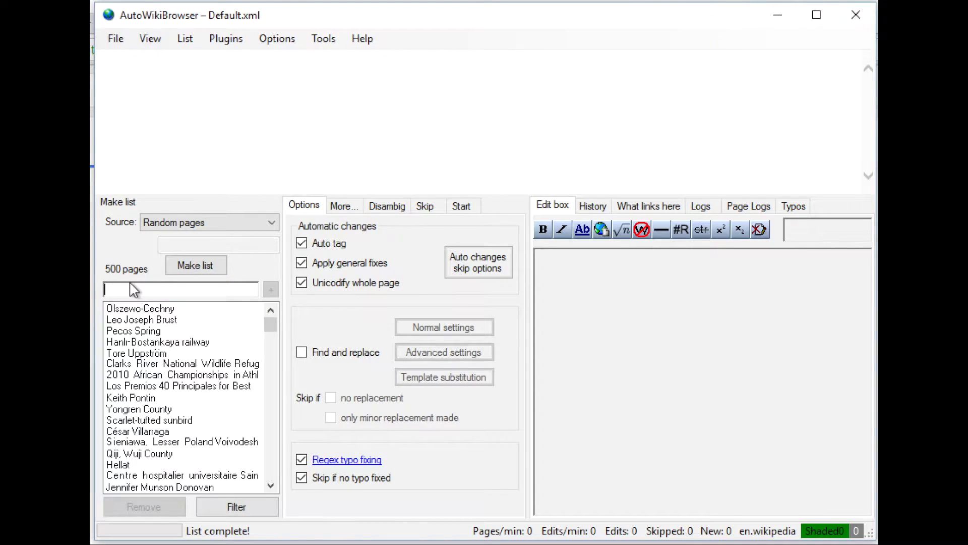
click(150, 309)
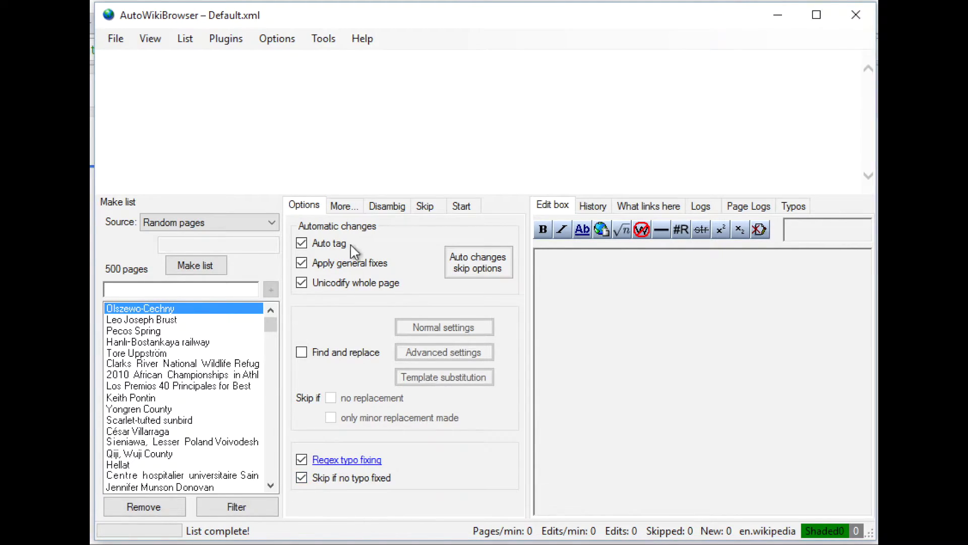
click(345, 207)
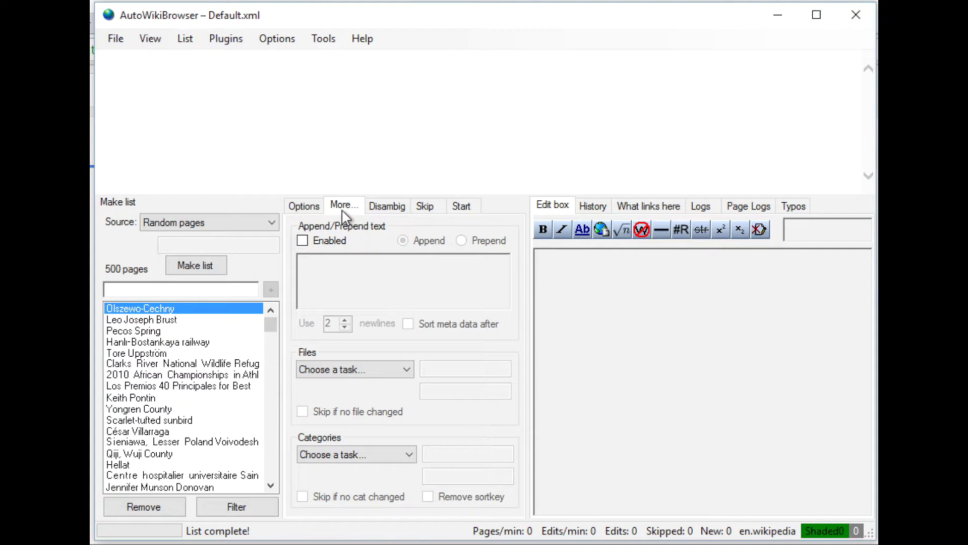
- Review the Disambig, More and Skip options, which skip pages with no or only general-fix changes
click(391, 210)
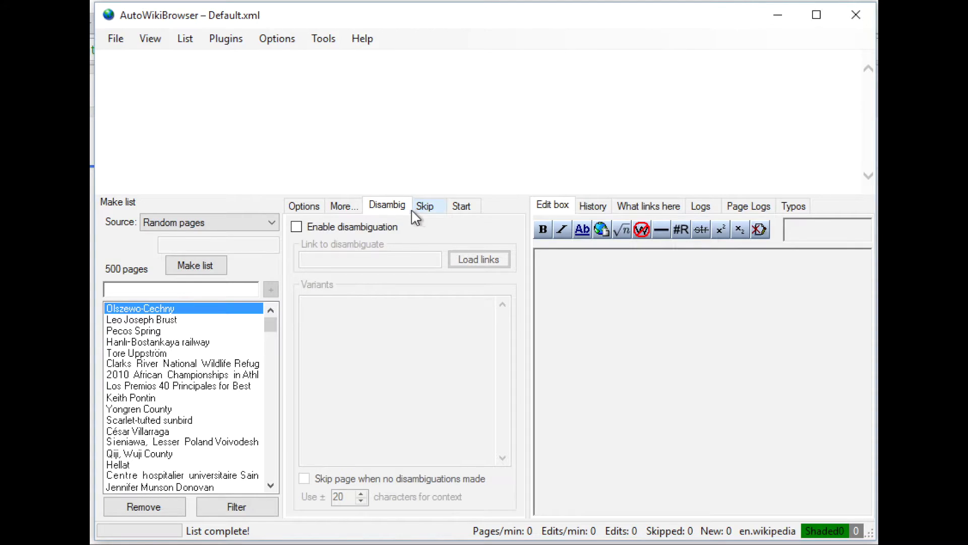
click(337, 212)
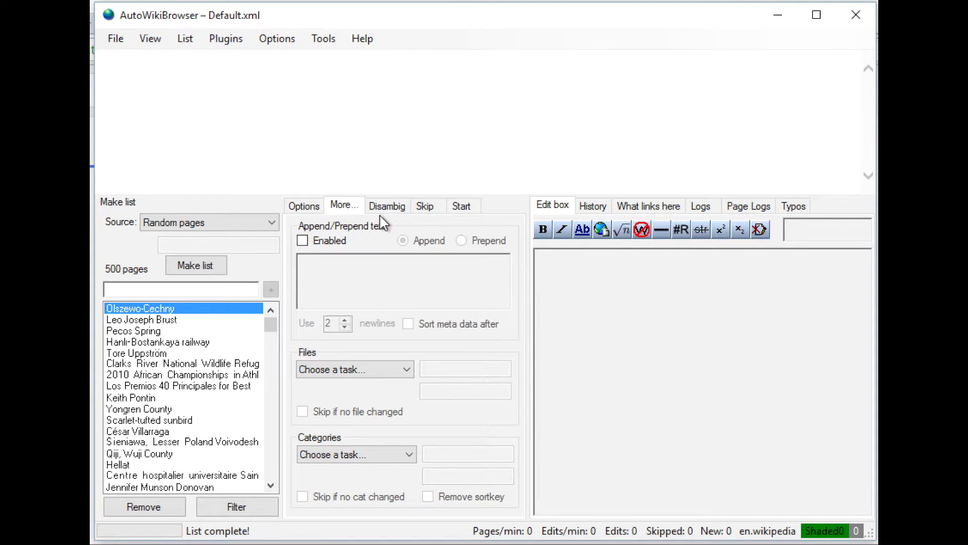
click(424, 207)
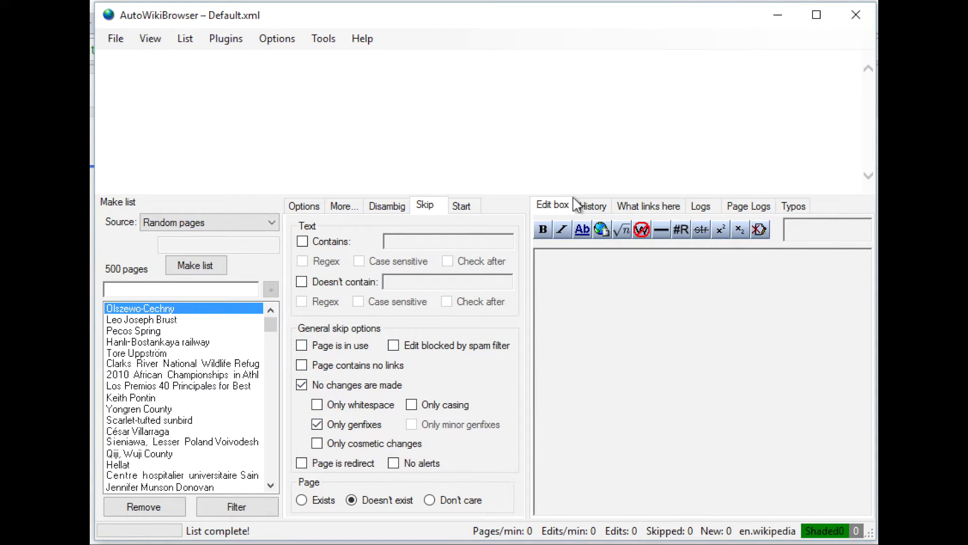
click(460, 207)
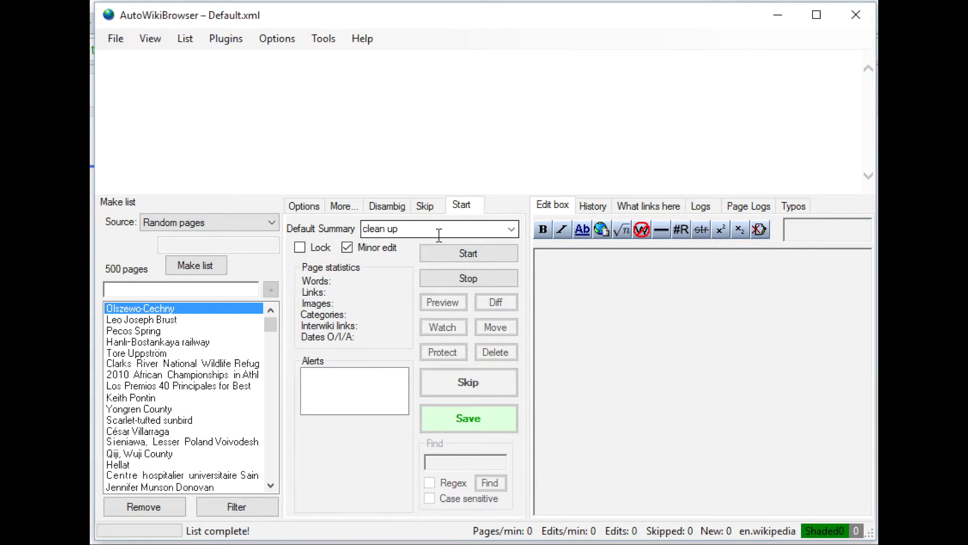
- Set the default edit summary to 'clean up' and start processing the random pages
click(511, 229)
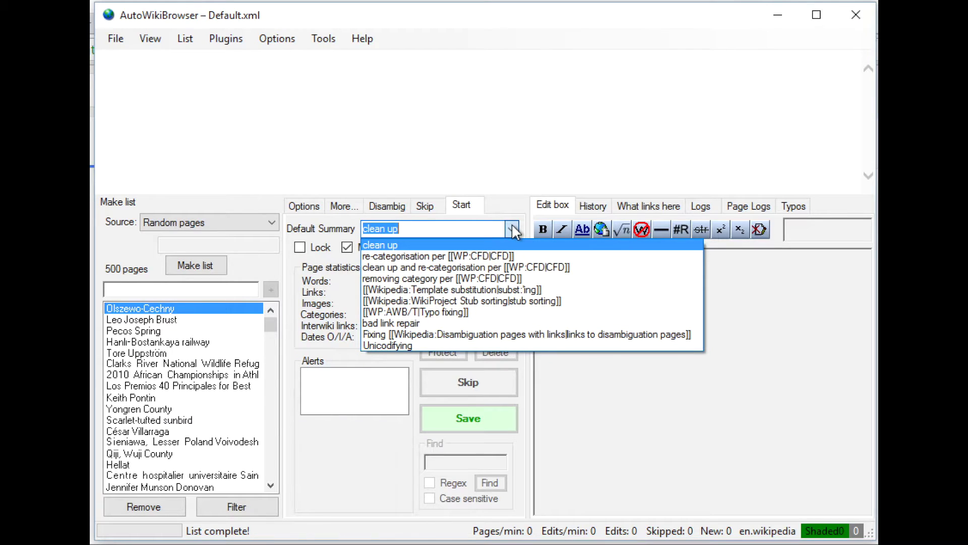
click(386, 246)
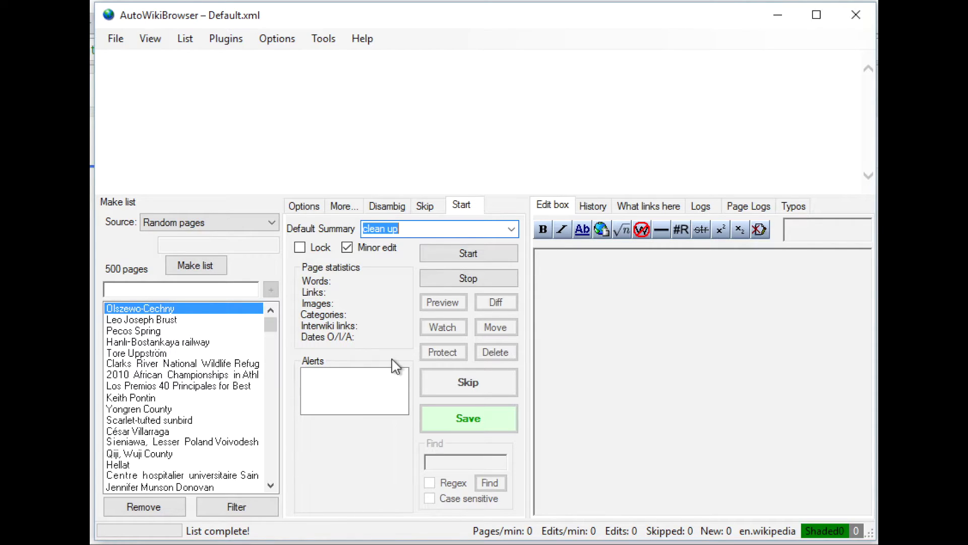
click(476, 254)
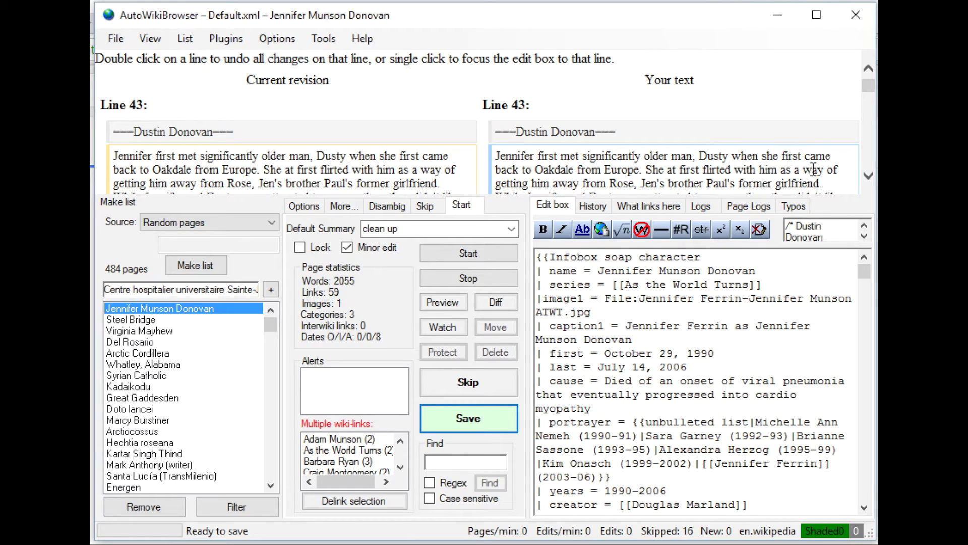
click(869, 175)
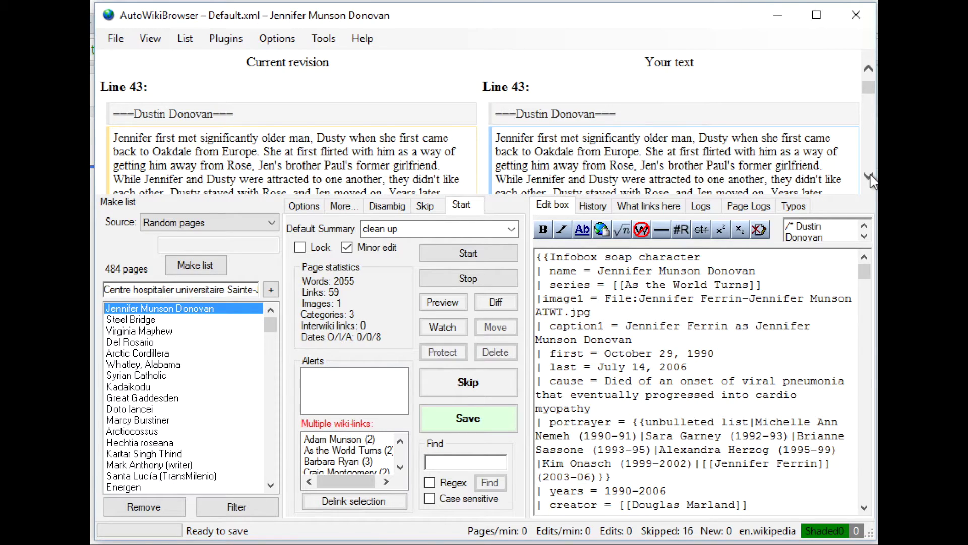
click(868, 175)
click(869, 175)
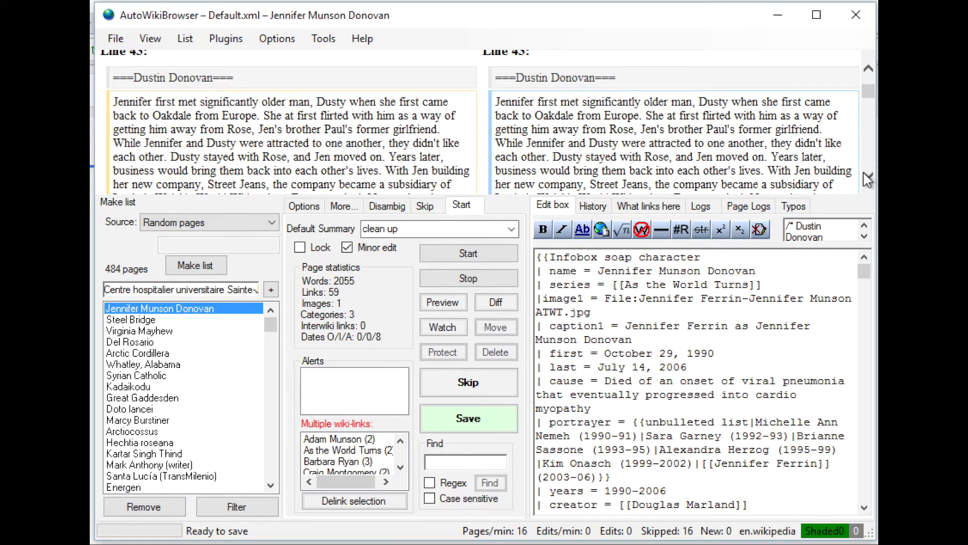
click(867, 176)
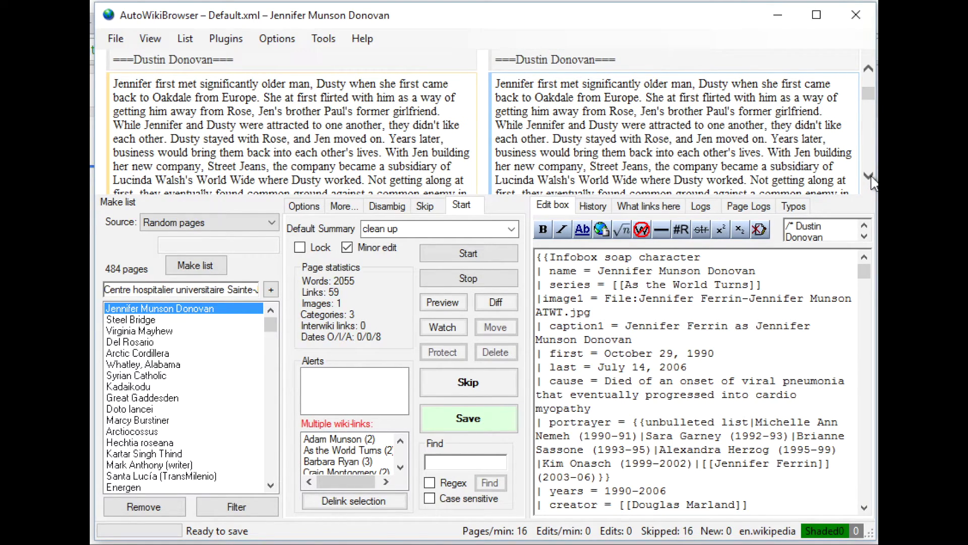
click(868, 177)
click(869, 176)
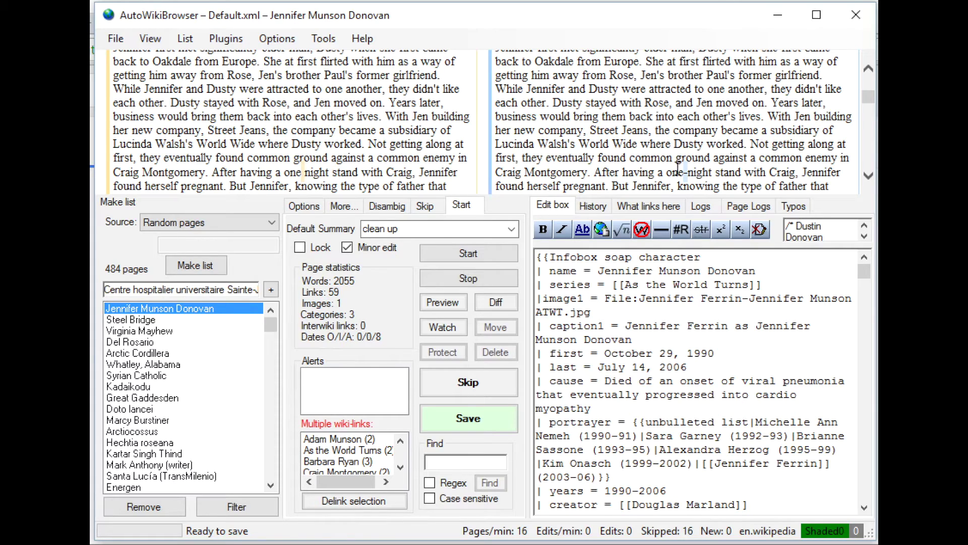
click(869, 178)
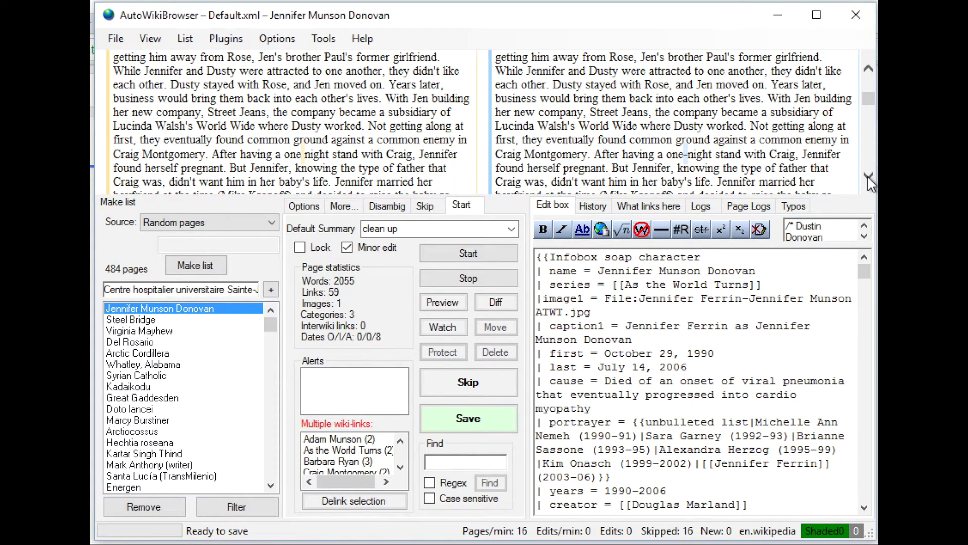
click(868, 178)
click(868, 178)
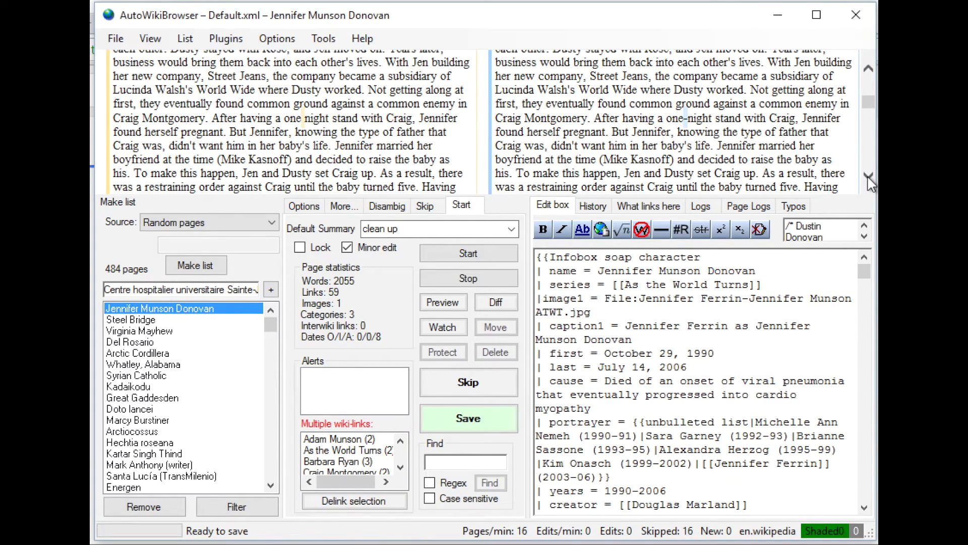
click(868, 177)
click(868, 177)
click(868, 177)
click(869, 178)
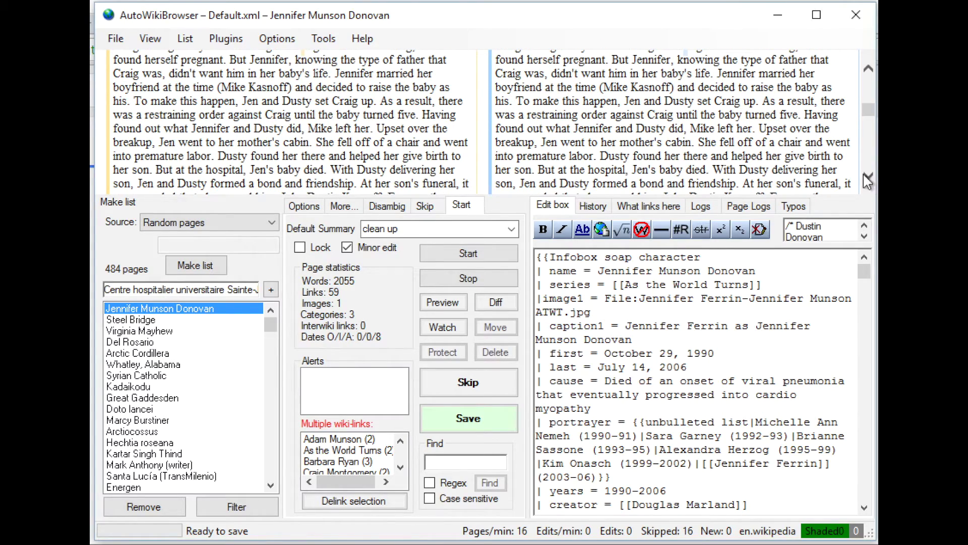
click(869, 178)
click(869, 178)
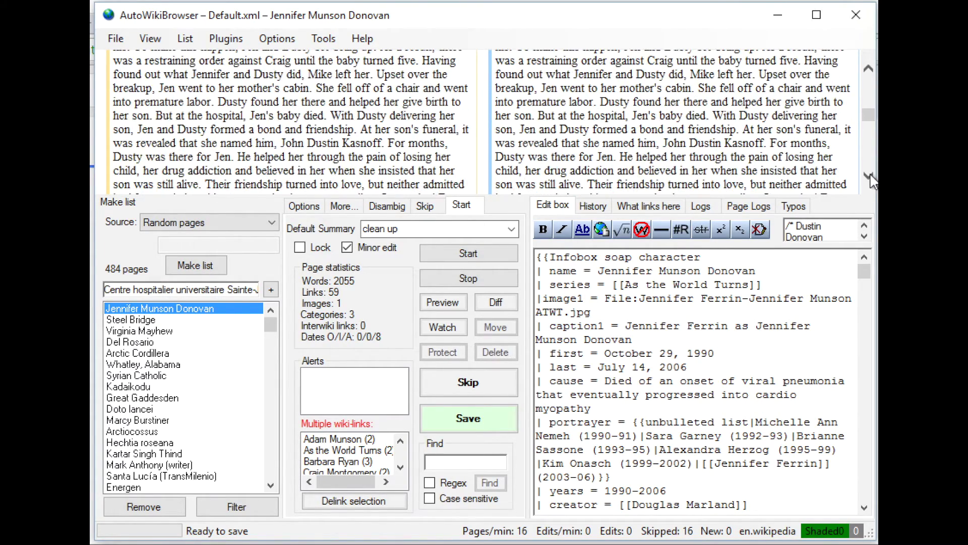
click(868, 178)
click(869, 178)
click(869, 178)
click(868, 177)
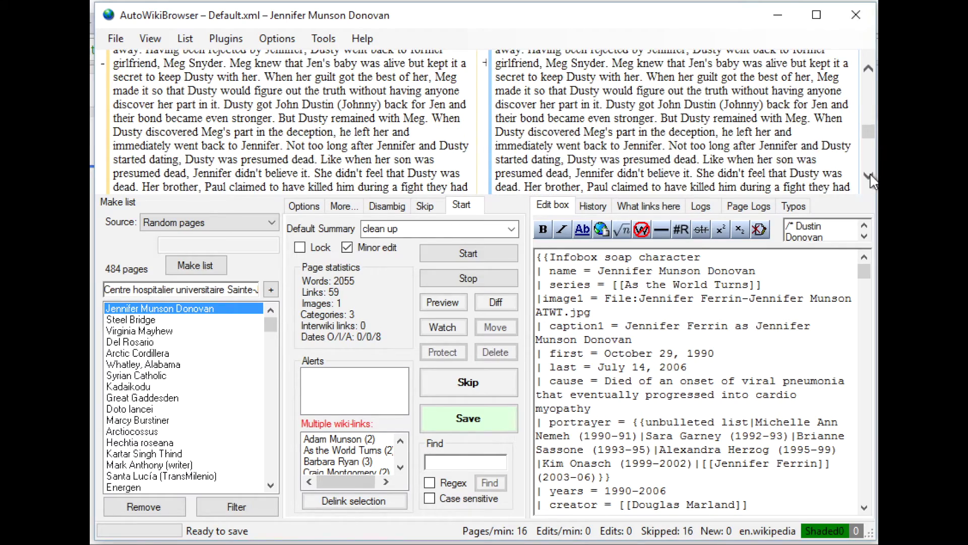
click(868, 178)
click(868, 178)
click(868, 178)
click(868, 178)
click(868, 178)
click(869, 178)
click(868, 177)
click(868, 178)
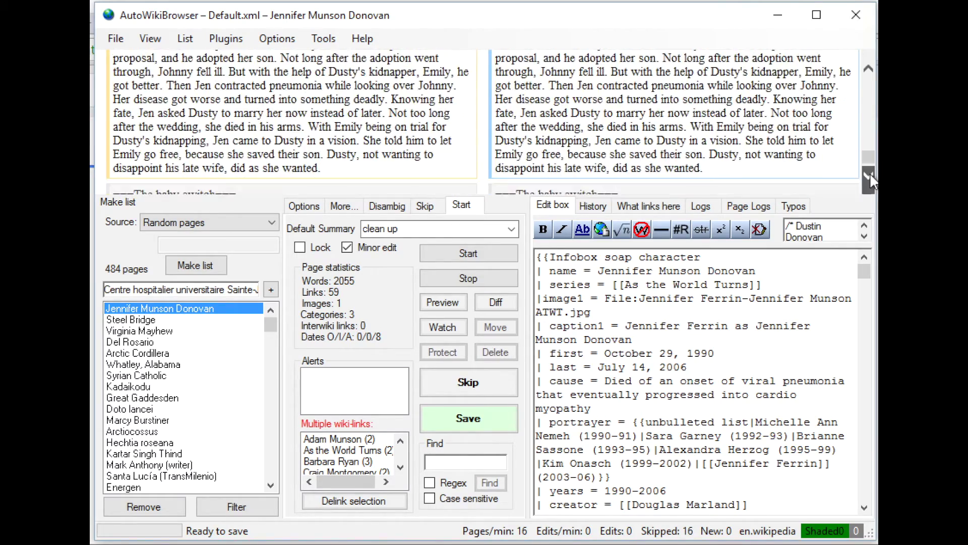
- Save the cleaned-up Jennifer Munson Donovan article to Wikipedia
mouse_move(869, 157)
mouse_down()
mouse_move(877, 99)
mouse_move(875, 168)
mouse_up()
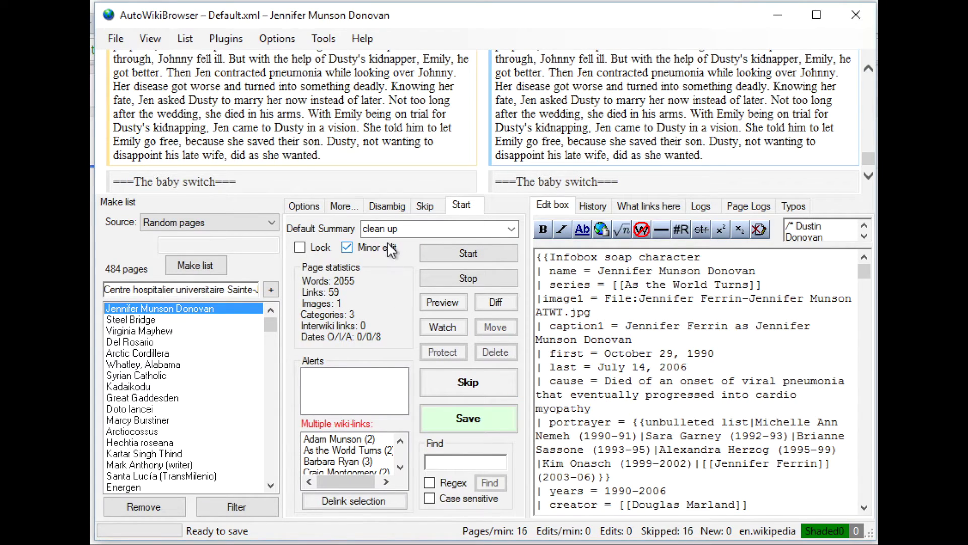
click(453, 434)
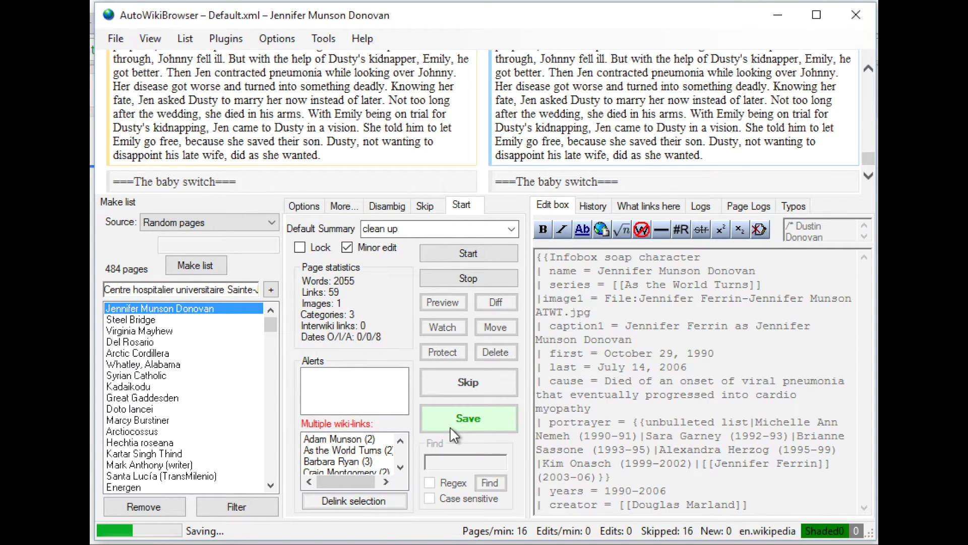